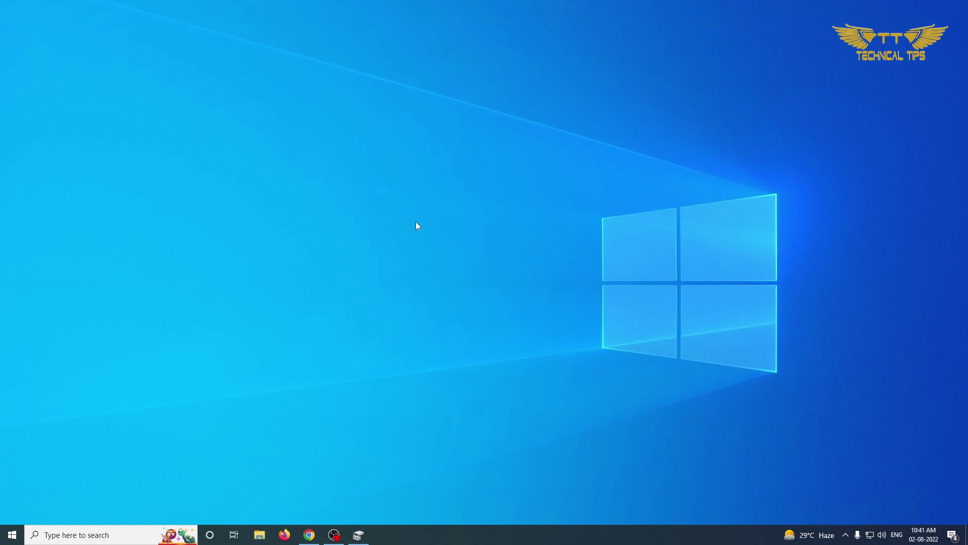
# - Open drive C: from the Run dialog, go to This PC, examine the F: and G: USB drives, and close the window
pyautogui.press('super+r')
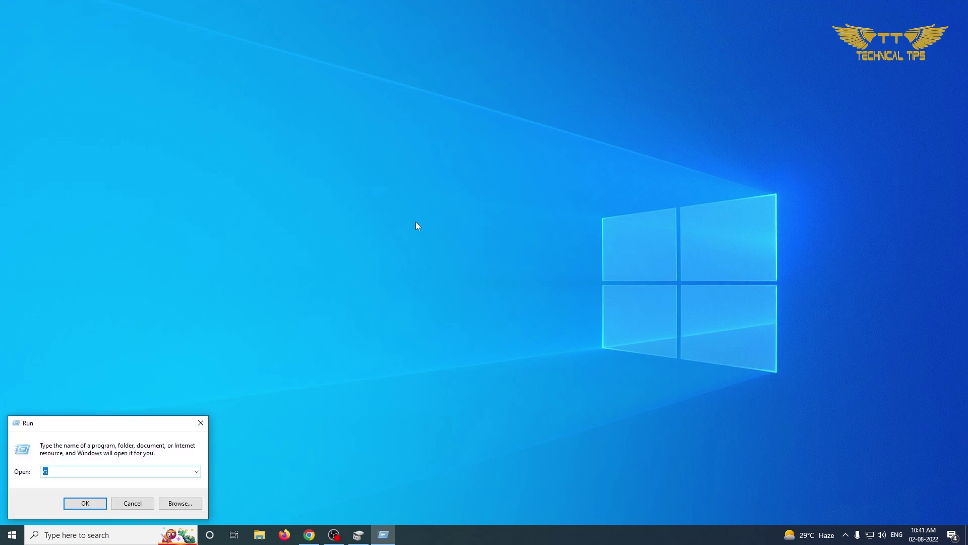
pyautogui.press('Return')
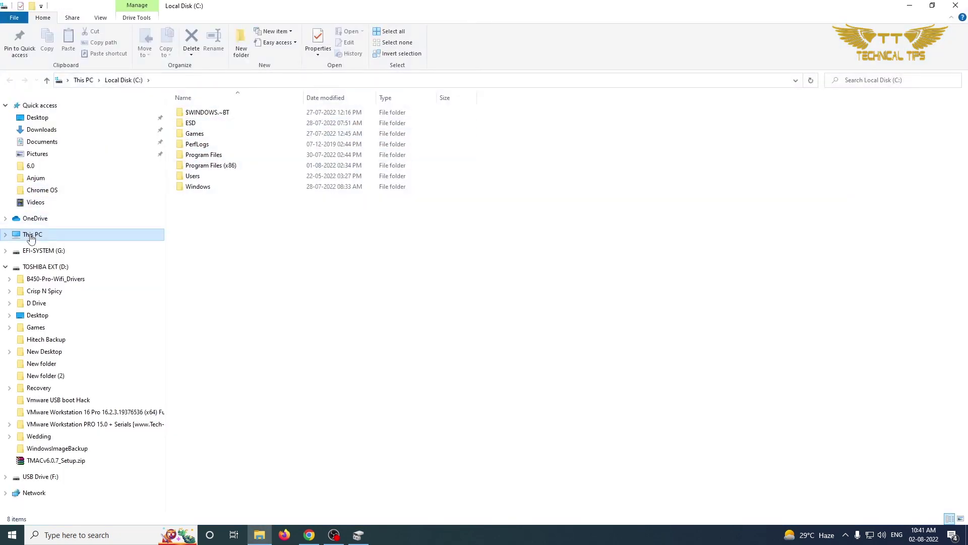
pyautogui.click(30, 237)
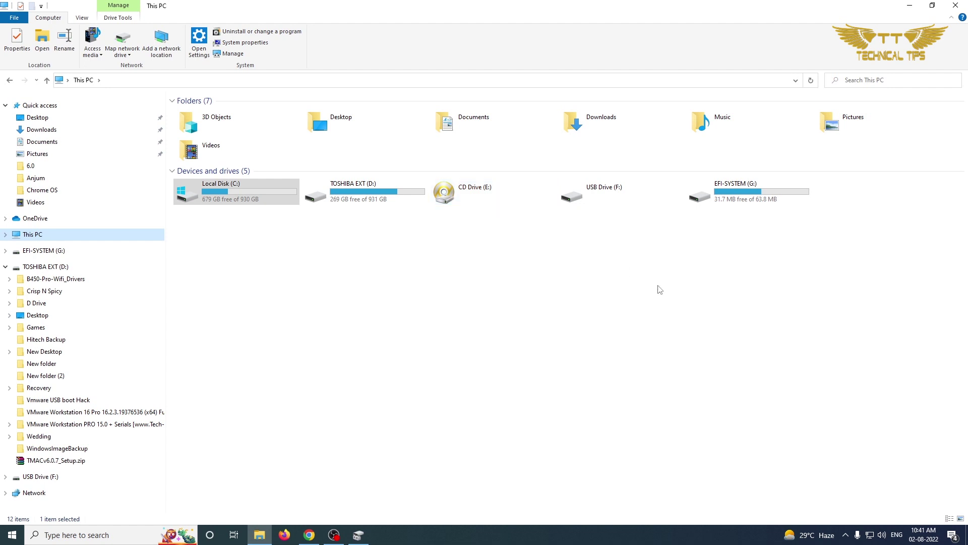
pyautogui.click(644, 285)
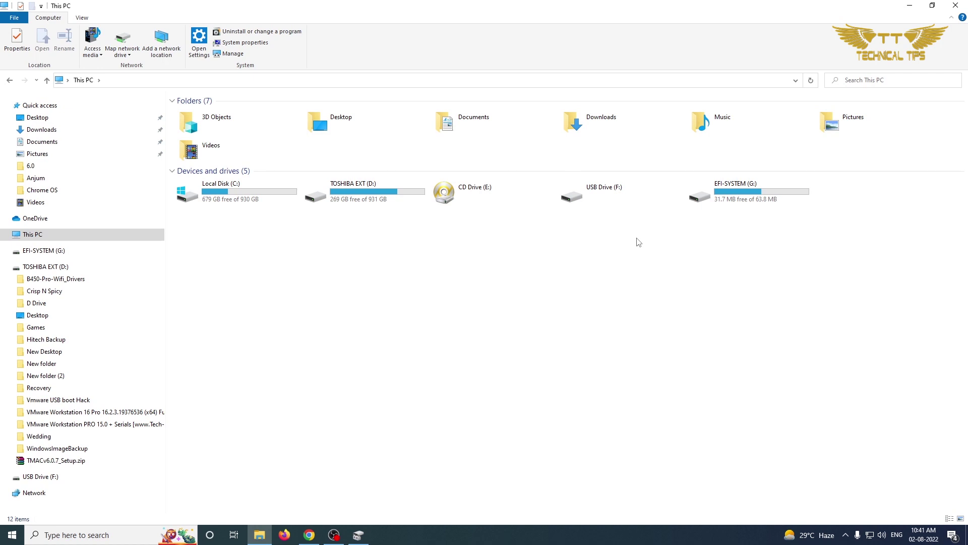
pyautogui.click(607, 202)
pyautogui.click(737, 201)
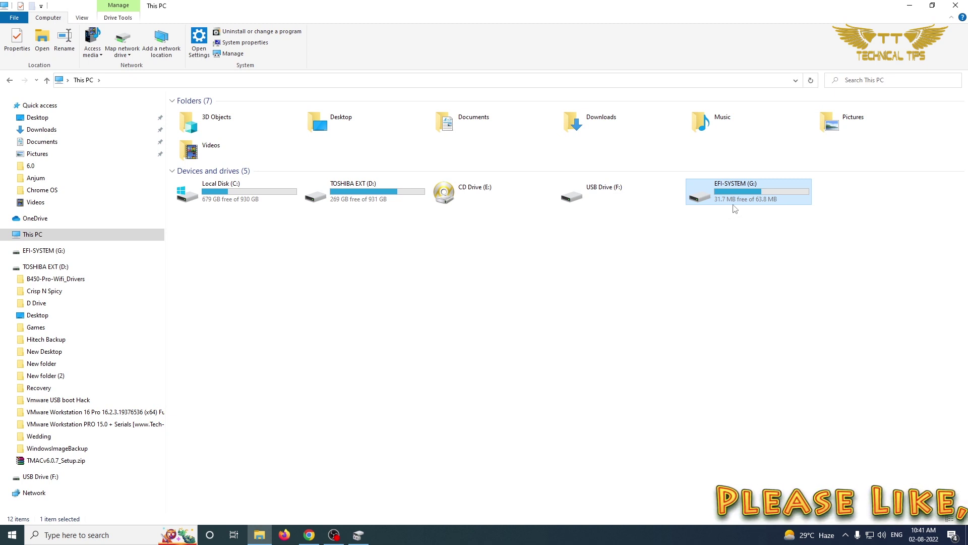
pyautogui.click(762, 247)
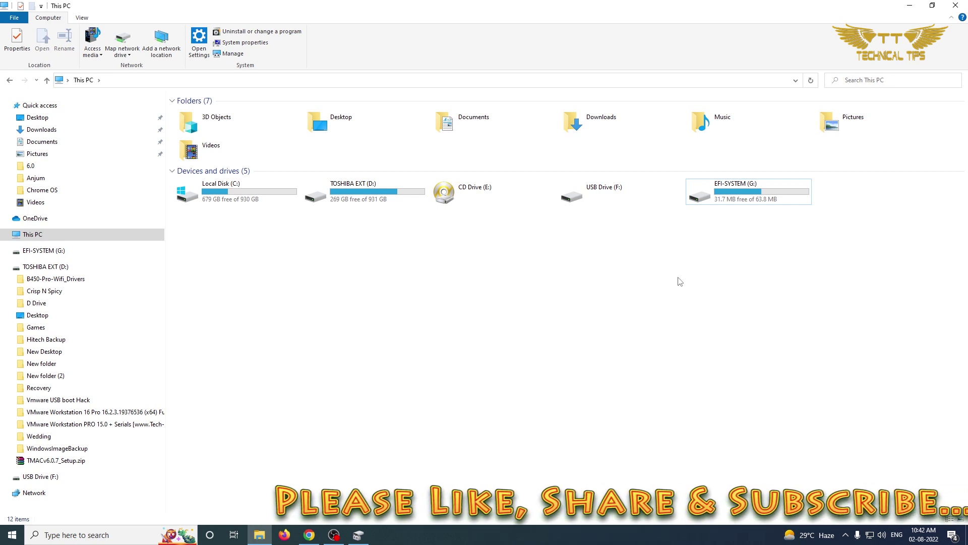
pyautogui.click(956, 6)
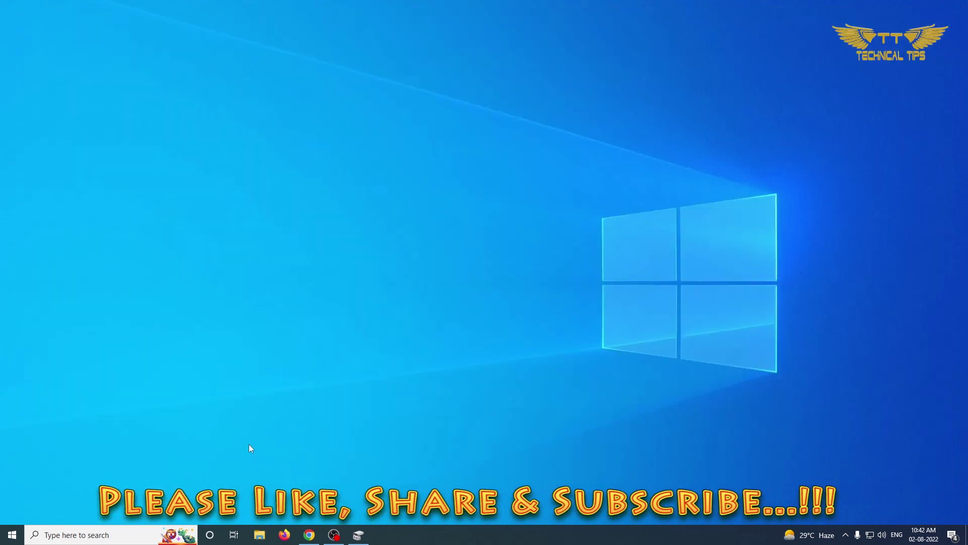
# - Search Windows for "disk mana" and open Create and format hard disk partitions
pyautogui.click(64, 538)
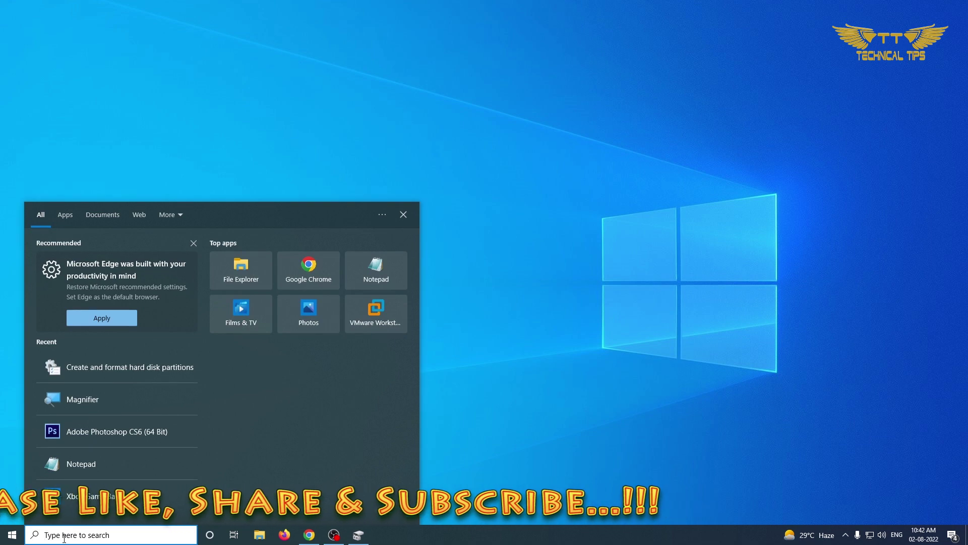
pyautogui.write('disk ')
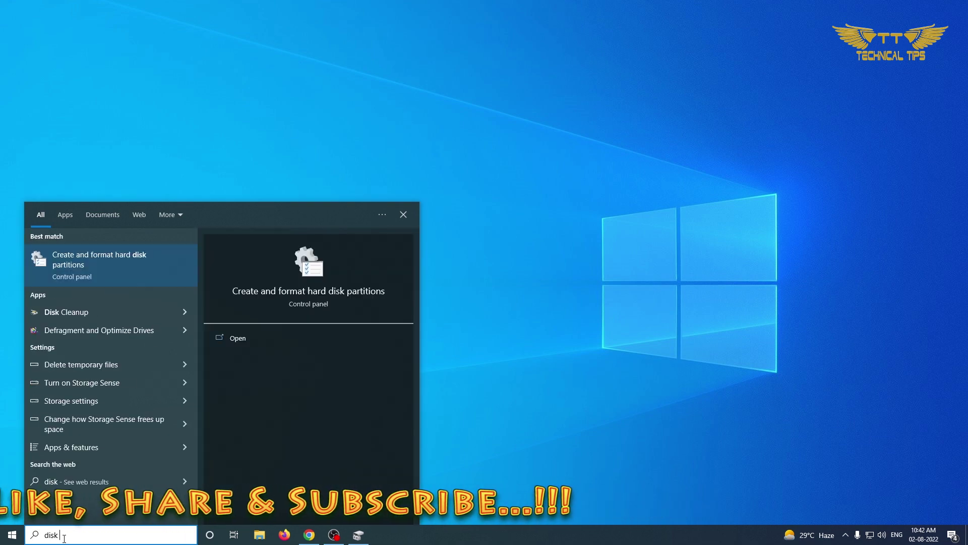
pyautogui.write('manage')
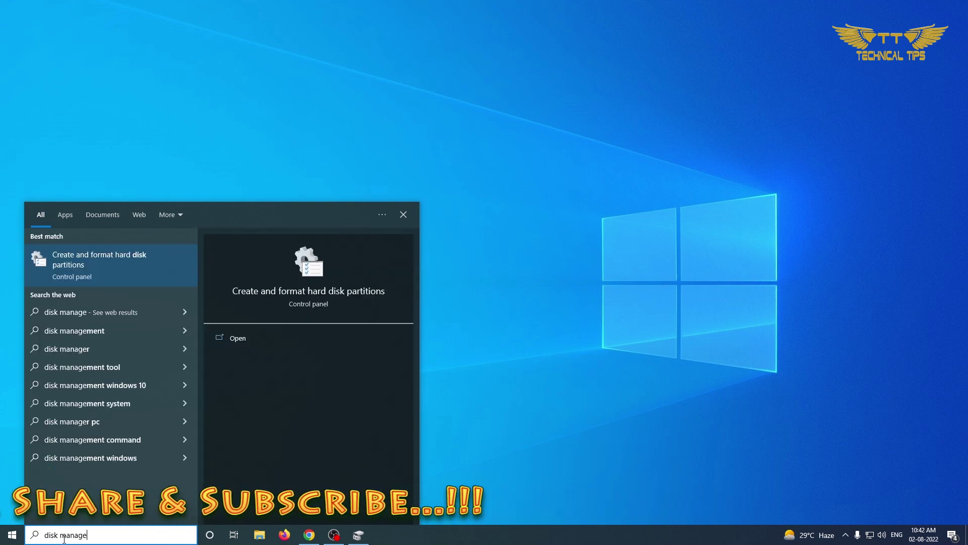
pyautogui.press('BackSpace')
pyautogui.press('BackSpace')
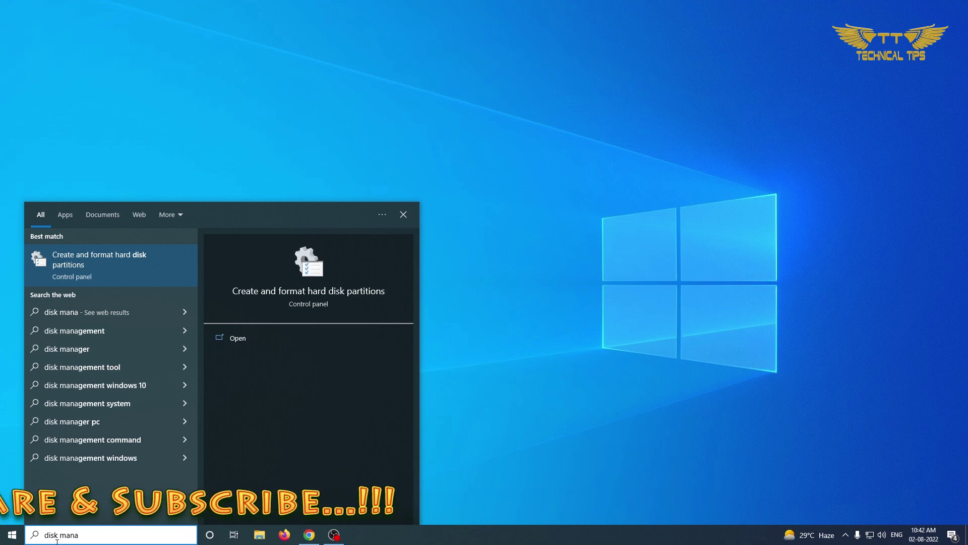
pyautogui.click(237, 340)
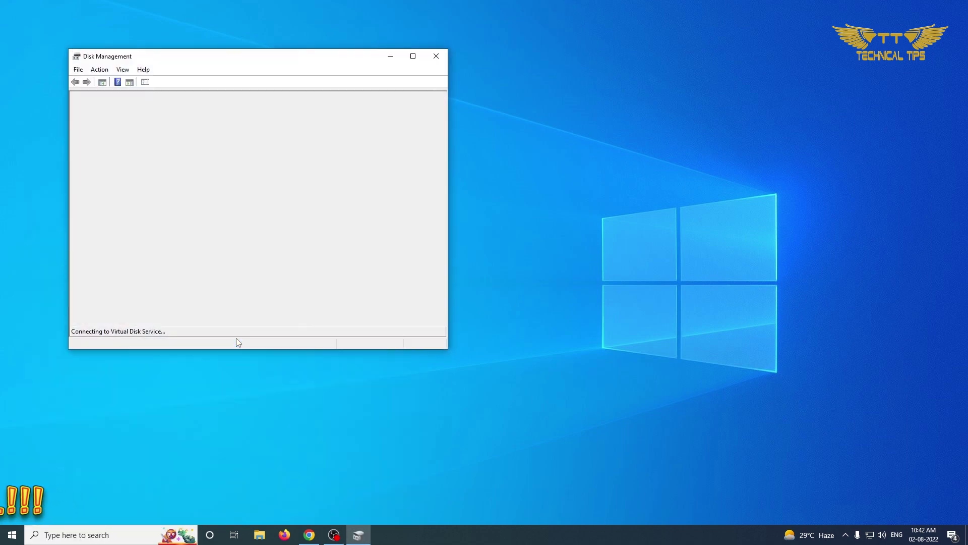
# - Move and enlarge the Disk Management window until all disks fit, and examine the two unallocated areas on Disk 2
pyautogui.moveTo(219, 64); pyautogui.dragTo(449, 41)
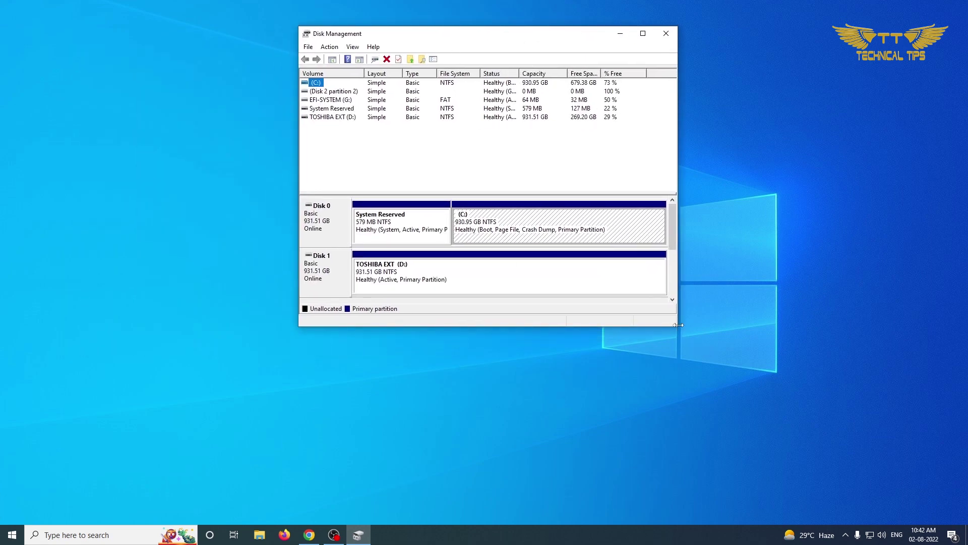
pyautogui.moveTo(678, 325); pyautogui.dragTo(784, 455)
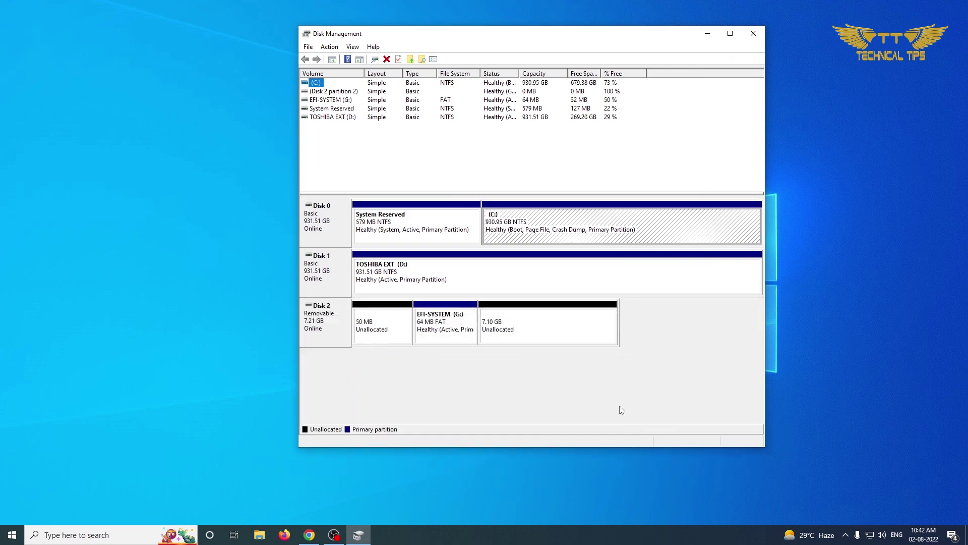
pyautogui.click(365, 330)
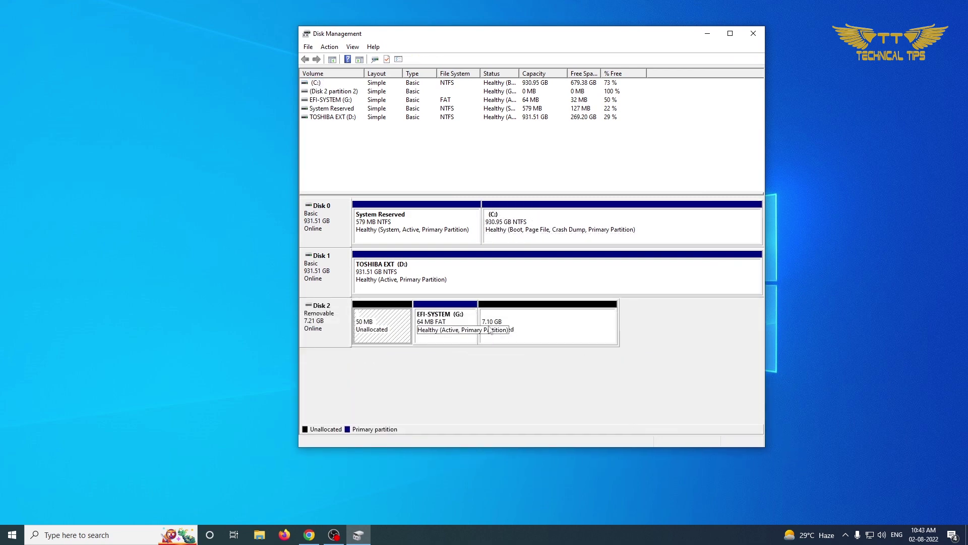
pyautogui.click(527, 334)
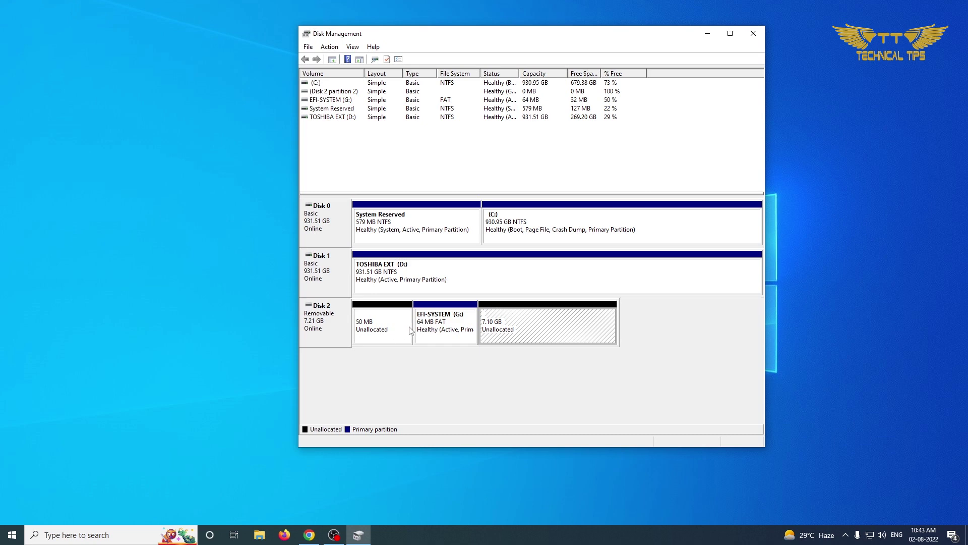
# - Search Windows for "cmd" and run Command Prompt as administrator
pyautogui.click(86, 536)
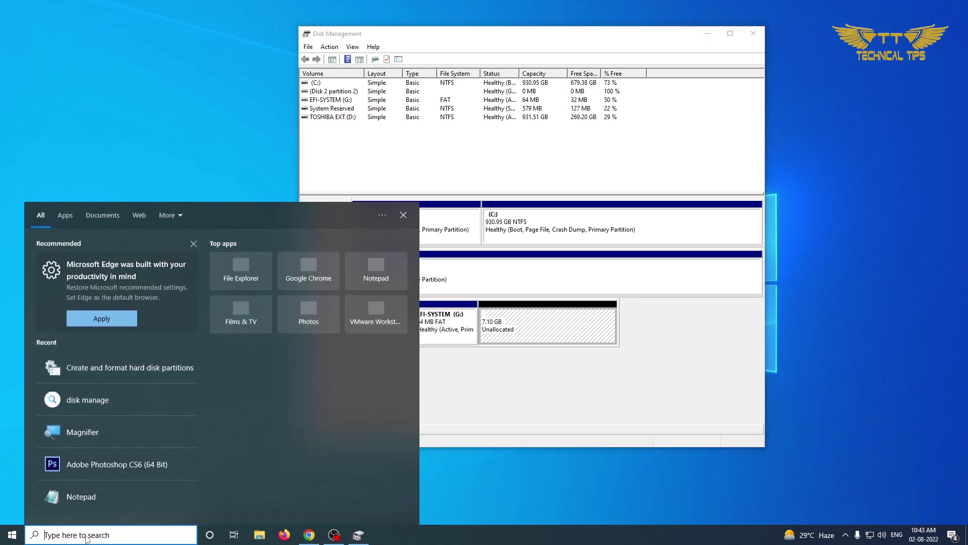
pyautogui.write('cmd')
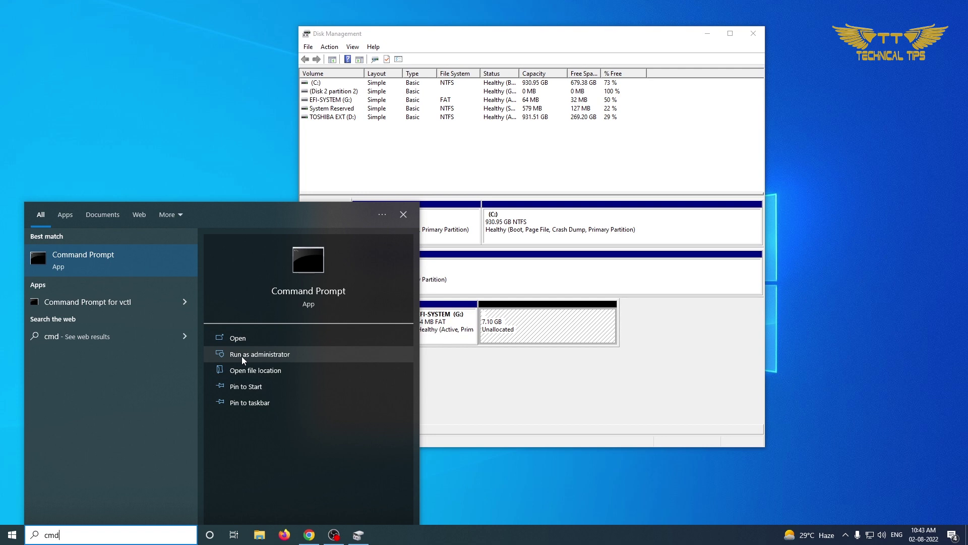
pyautogui.rightClick(106, 267)
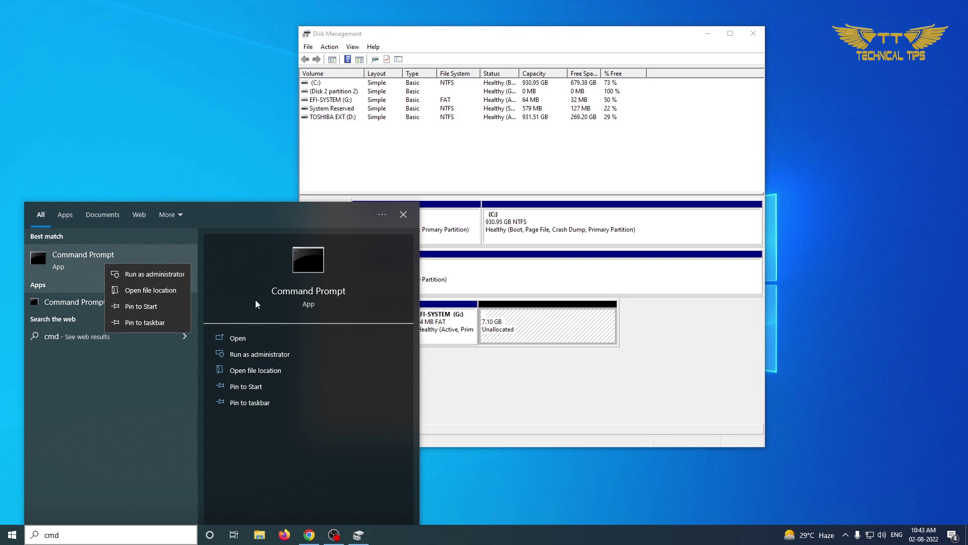
pyautogui.click(259, 355)
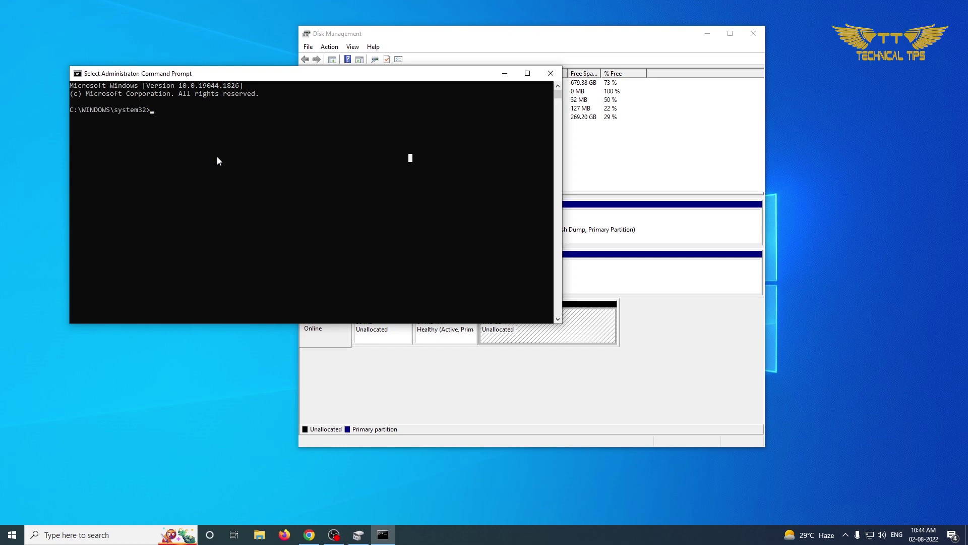
# - Start diskpart in the Command Prompt and run list disk to show the connected disks
pyautogui.write('diskpart')
pyautogui.press('Return')
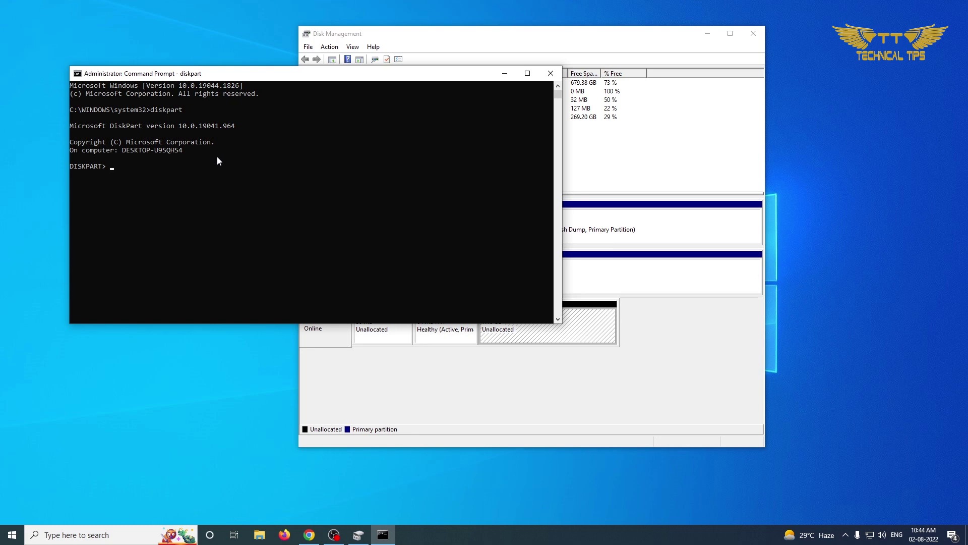
pyautogui.write('list disk')
pyautogui.press('Return')
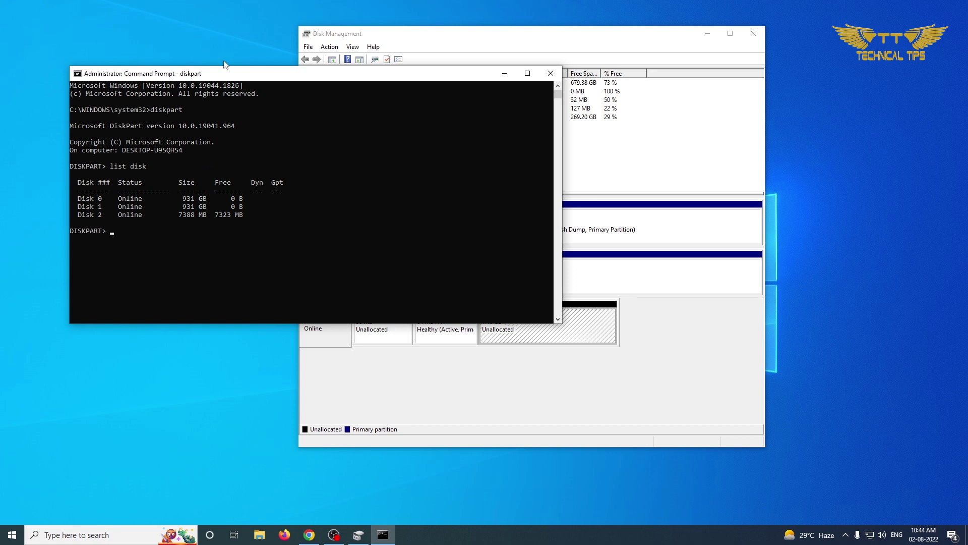
# - Arrange the Command Prompt and Disk Management windows side by side, and run select disk 2 in DiskPart
pyautogui.moveTo(228, 75); pyautogui.dragTo(623, 98)
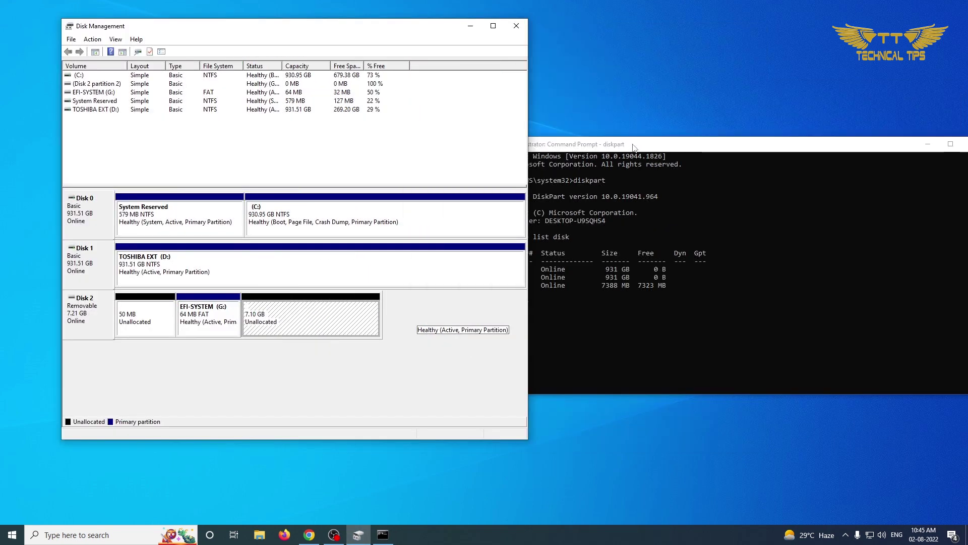
pyautogui.moveTo(666, 118); pyautogui.dragTo(580, 142)
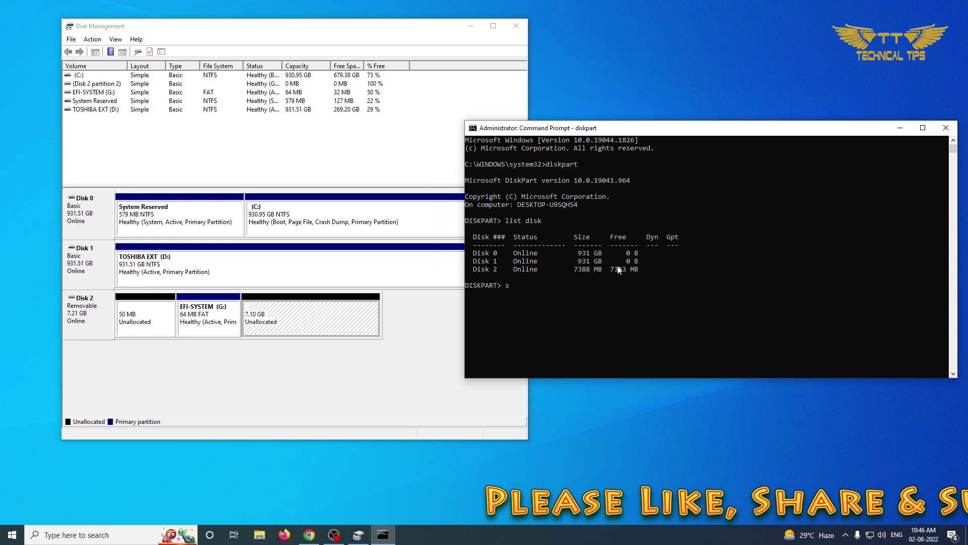
pyautogui.write('se')
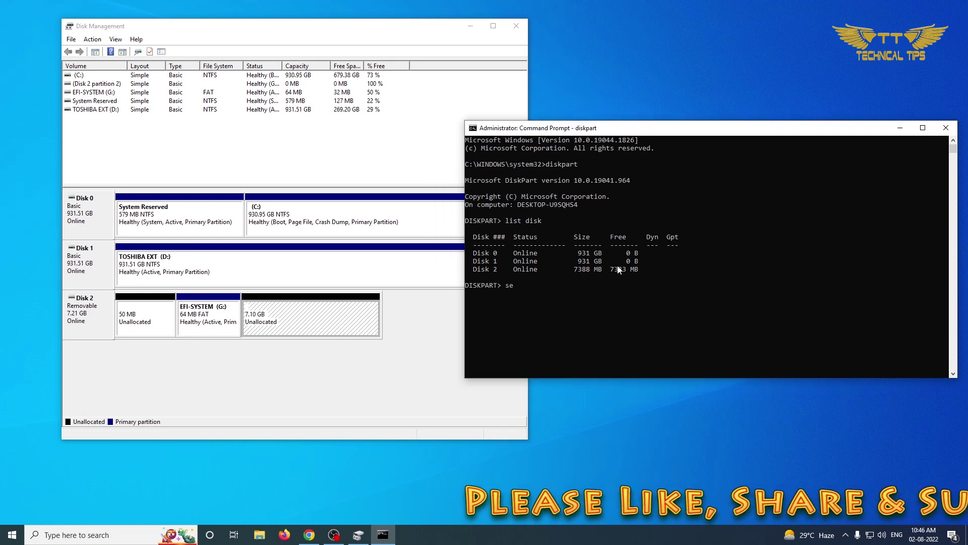
pyautogui.write('lect disk')
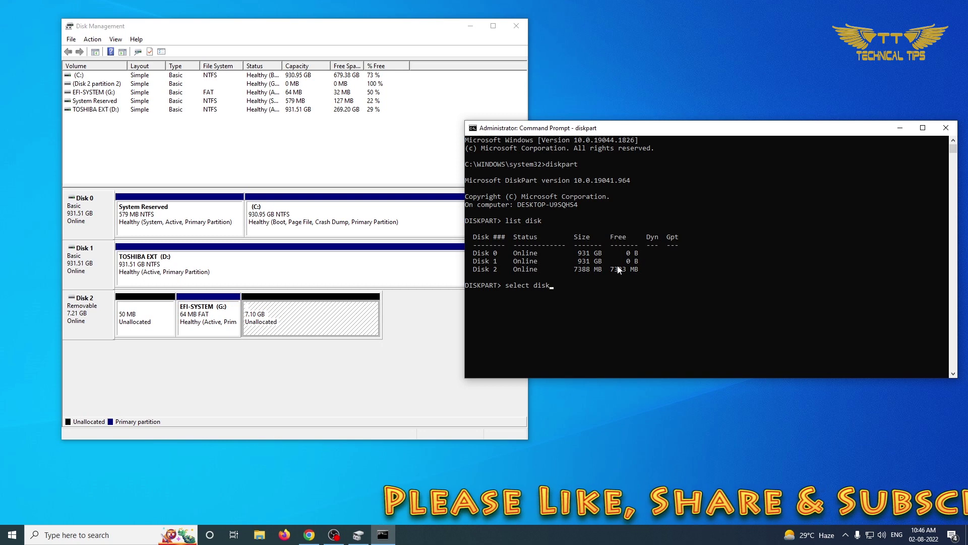
pyautogui.write(' 2')
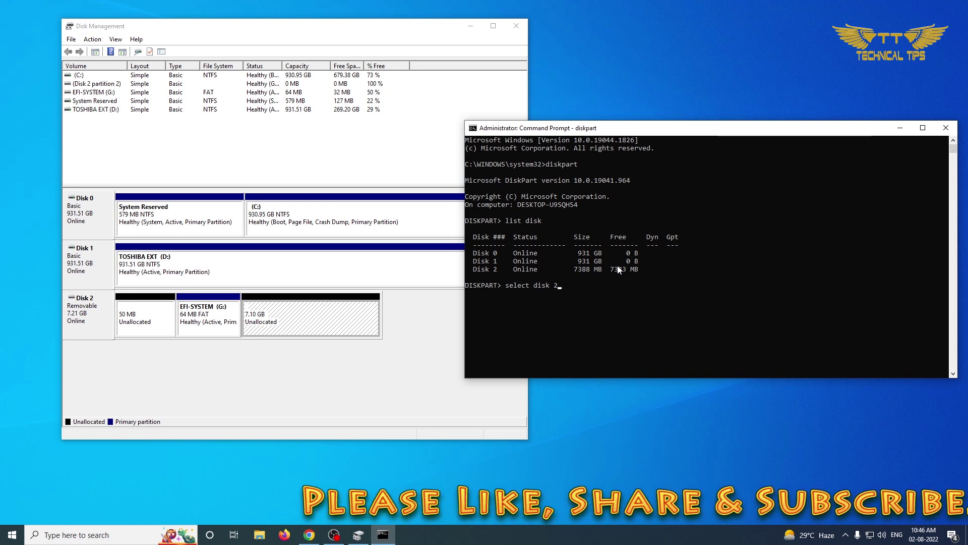
pyautogui.press('Return')
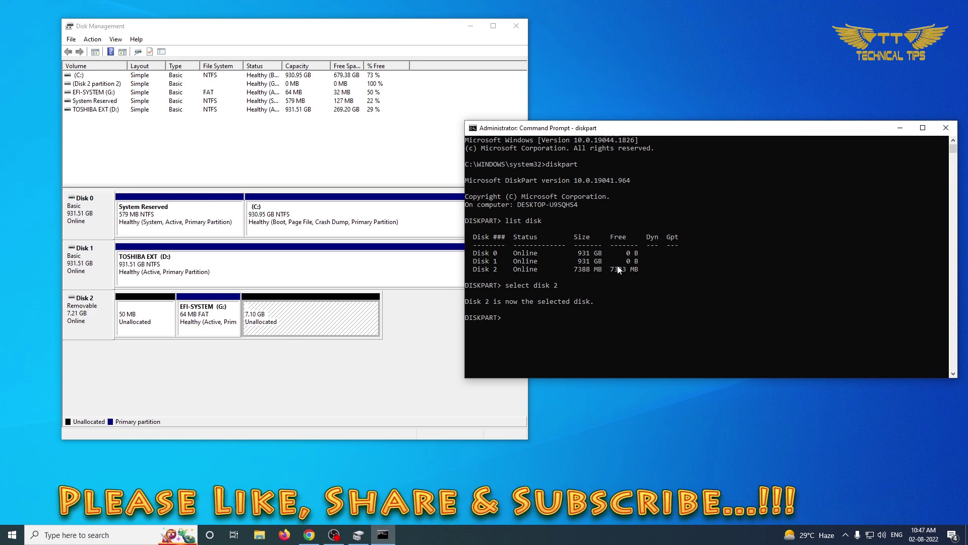
# - Run the clean command on the selected disk in DiskPart and close the Command Prompt
pyautogui.write('clean')
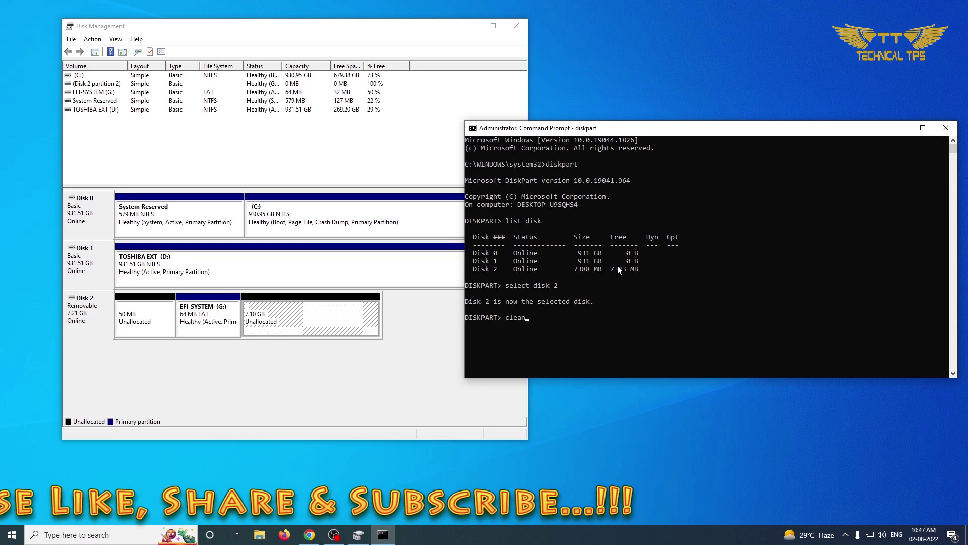
pyautogui.press('Return')
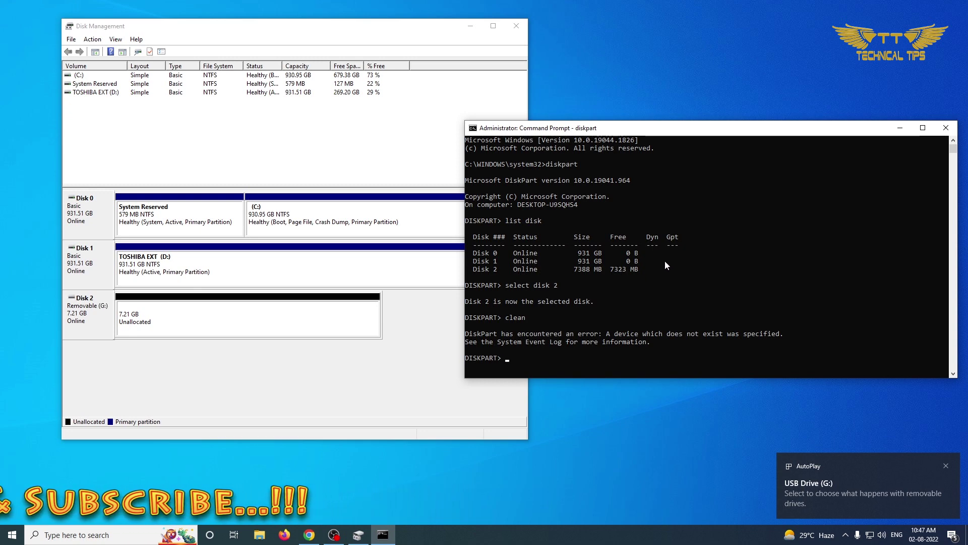
pyautogui.scroll(-2, 665, 265)
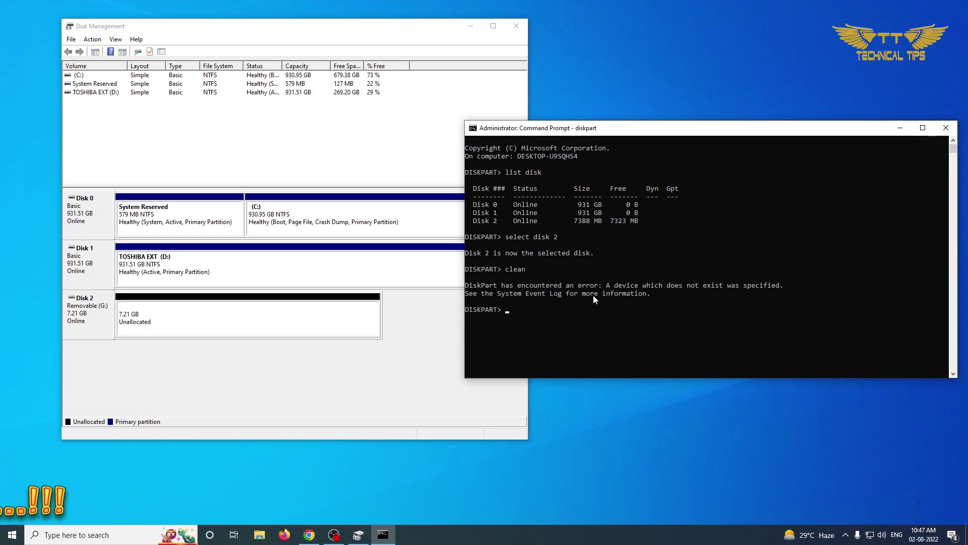
pyautogui.click(947, 128)
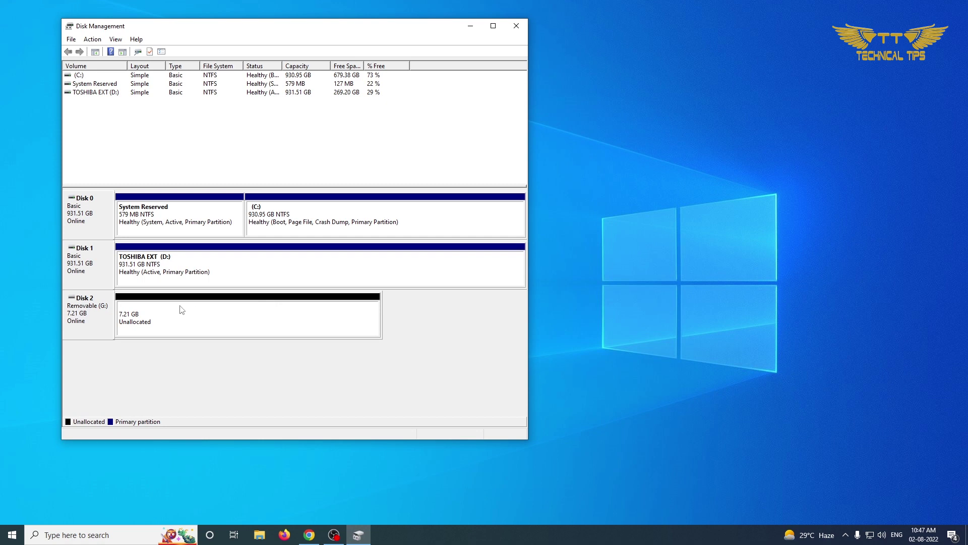
# - Start a new simple volume on Disk 2's unallocated space, using the full 7387 MB and drive letter F
pyautogui.rightClick(181, 332)
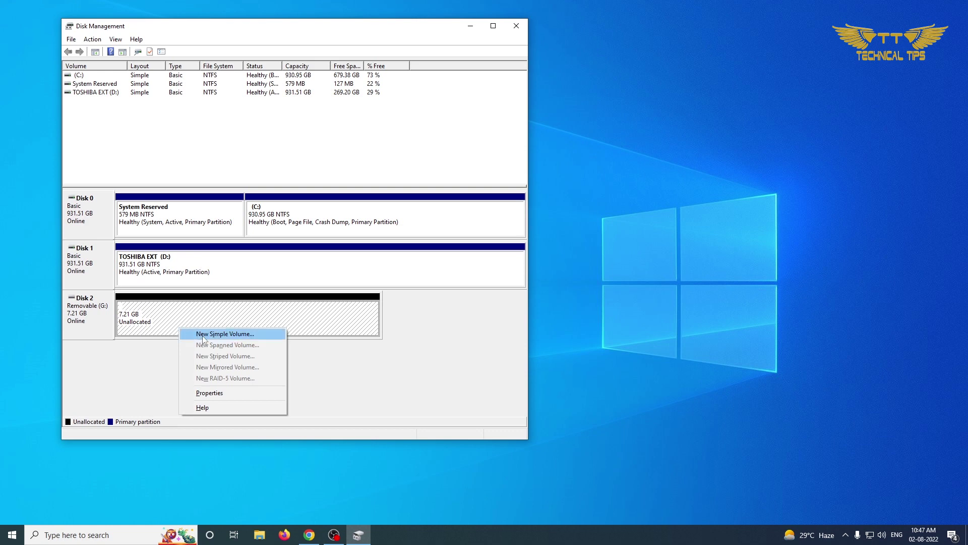
pyautogui.click(203, 334)
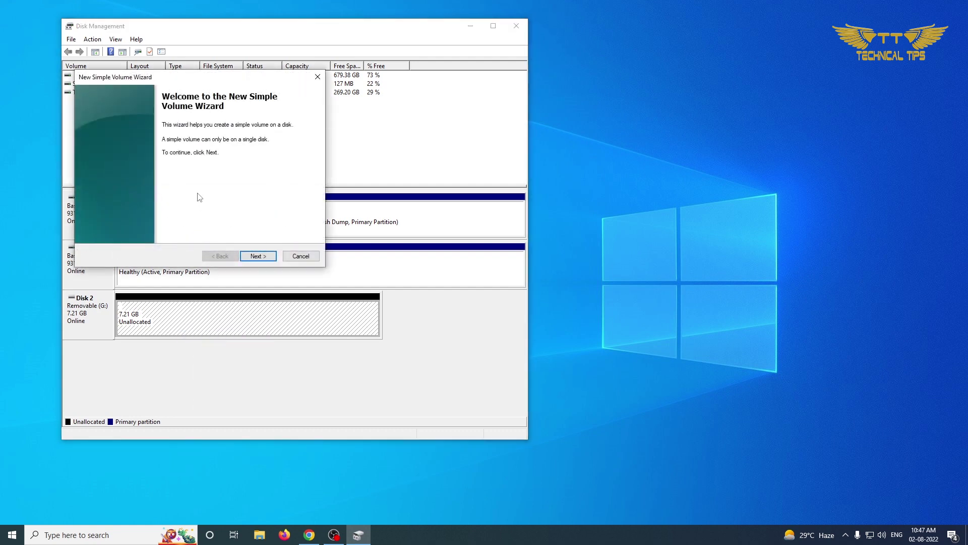
pyautogui.moveTo(177, 78); pyautogui.dragTo(432, 154)
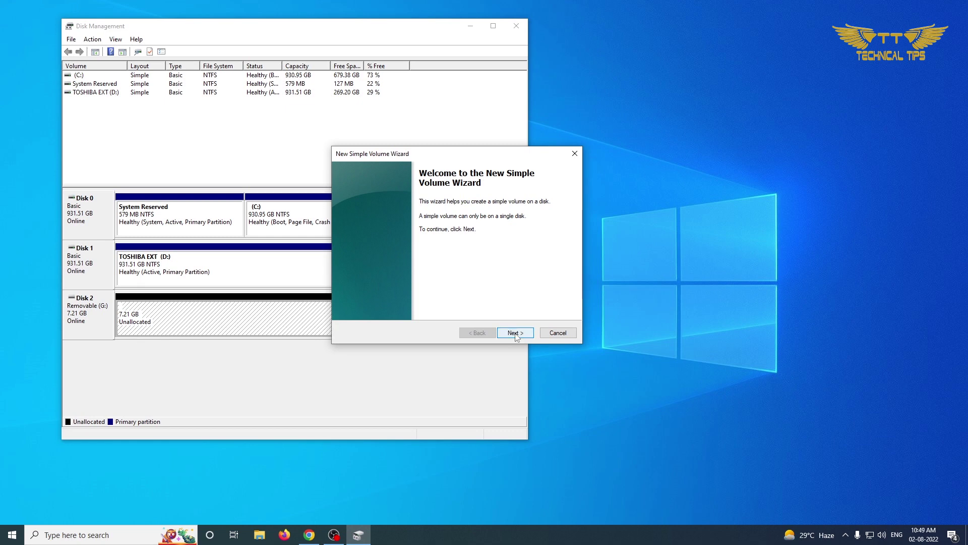
pyautogui.click(515, 333)
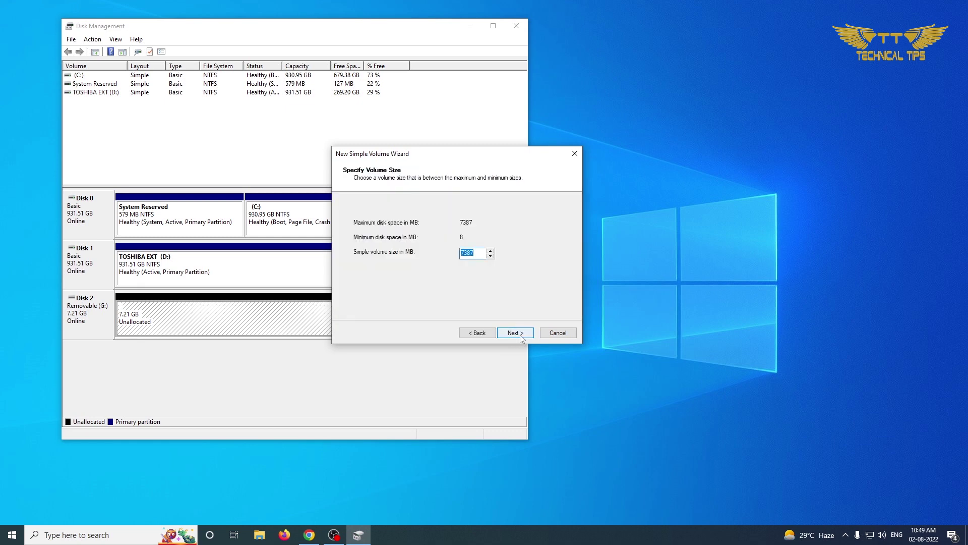
pyautogui.click(520, 335)
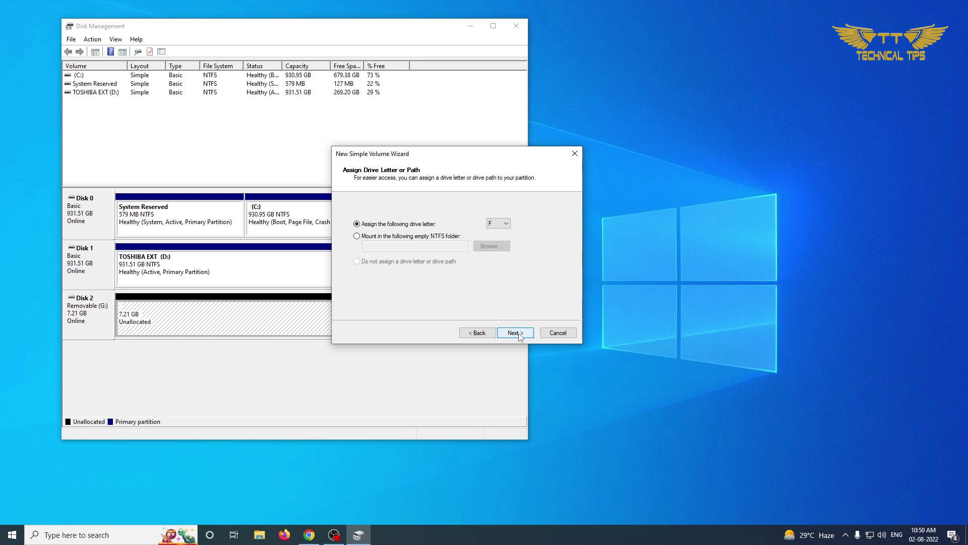
pyautogui.click(519, 336)
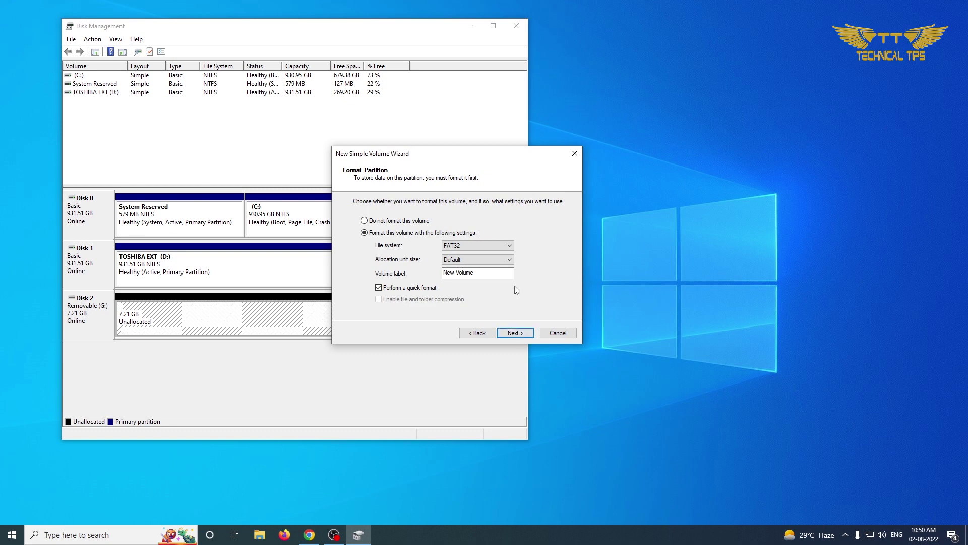
# - Create the volume with the NTFS file system, default allocation unit size and quick format, and close Disk Management
pyautogui.click(516, 248)
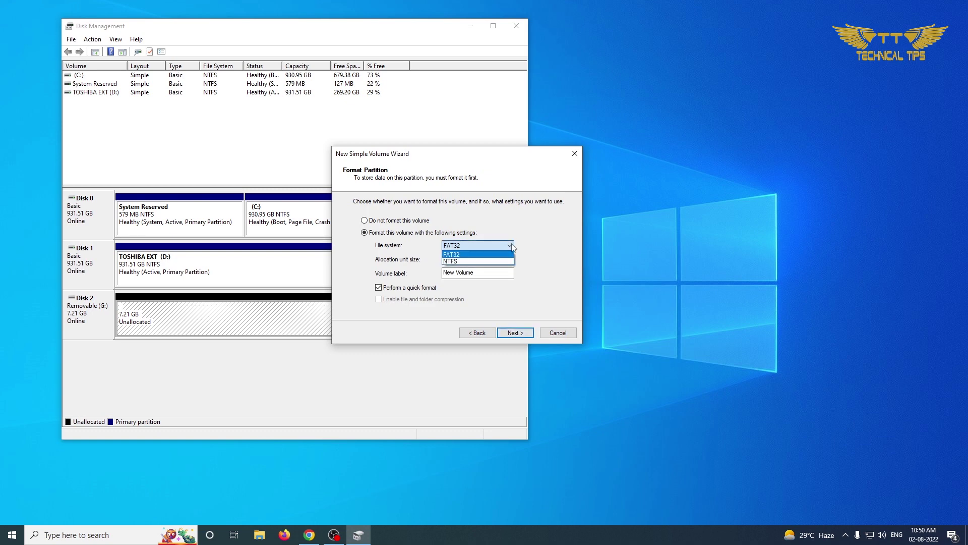
pyautogui.click(482, 261)
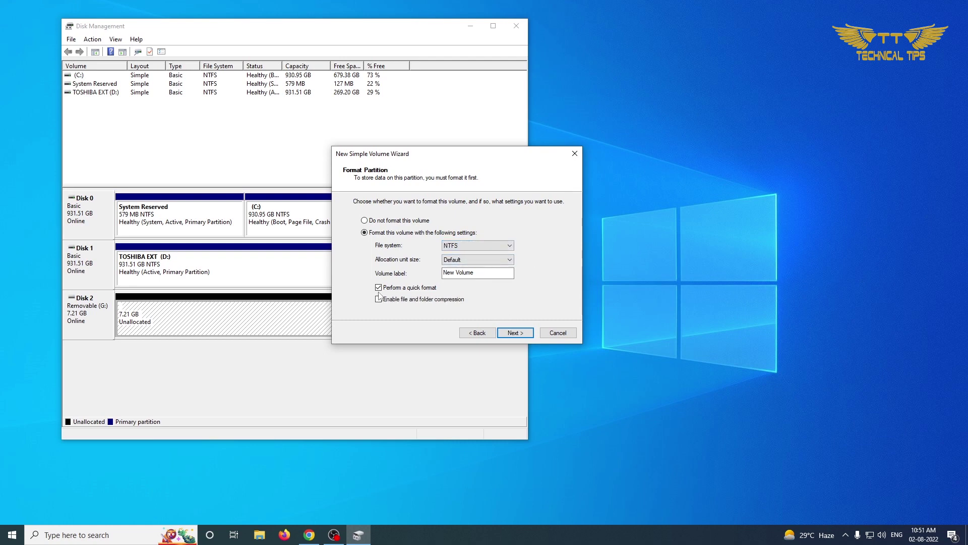
pyautogui.click(511, 334)
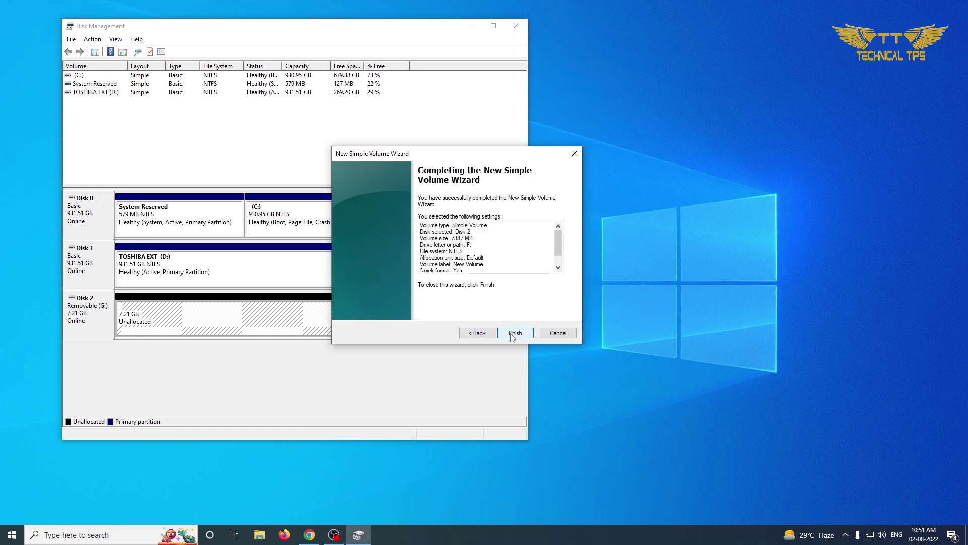
pyautogui.click(515, 333)
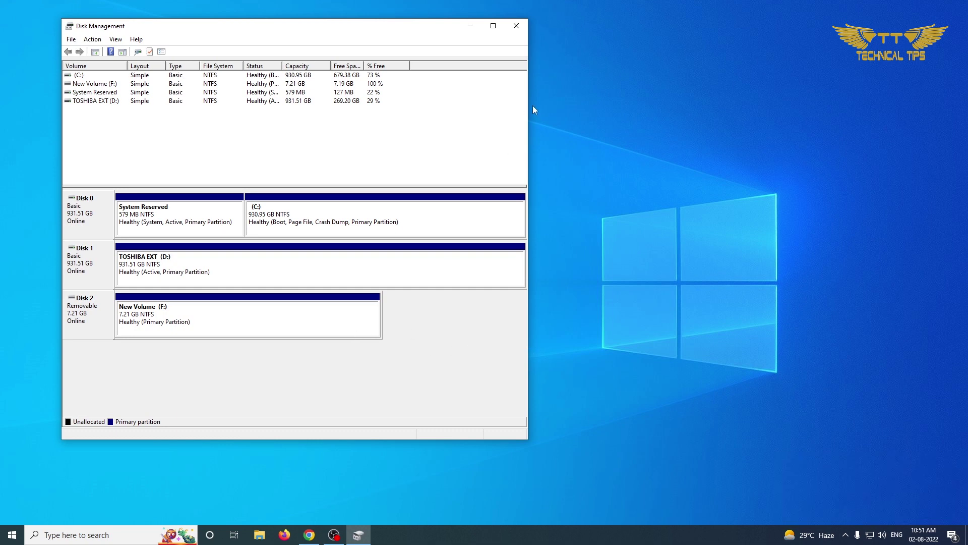
pyautogui.click(518, 29)
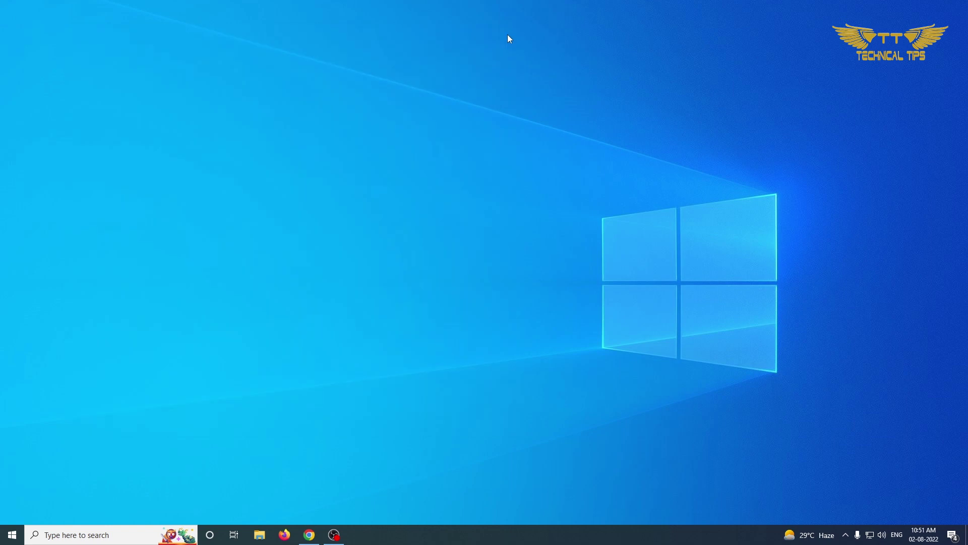
# - Switch to File Explorer, check the USB drive among the drives in This PC, and close the window
pyautogui.press('super+r')
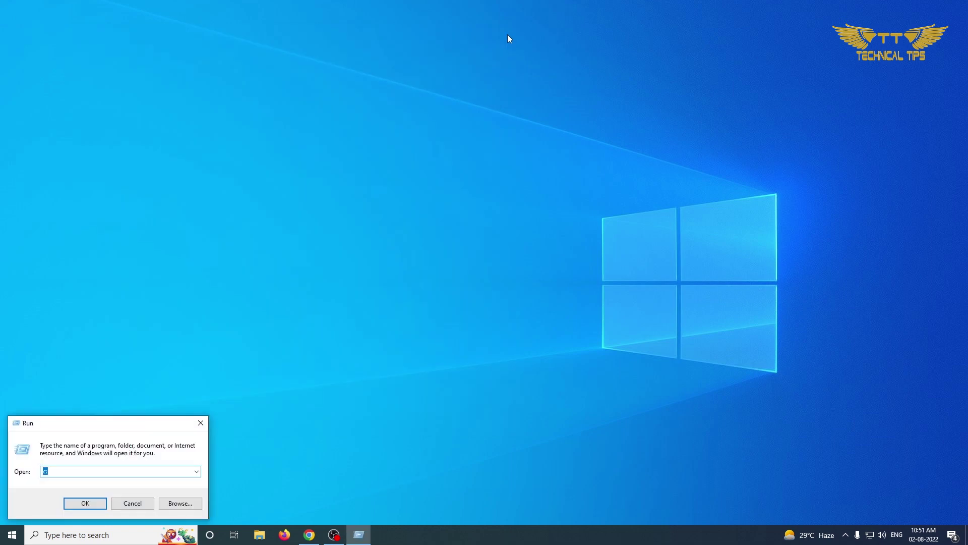
pyautogui.press('Return')
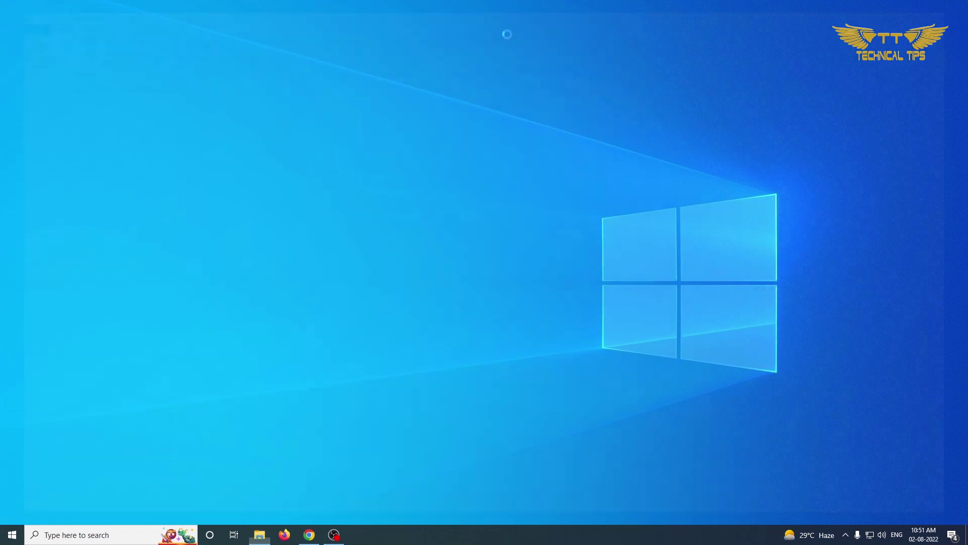
pyautogui.click(32, 234)
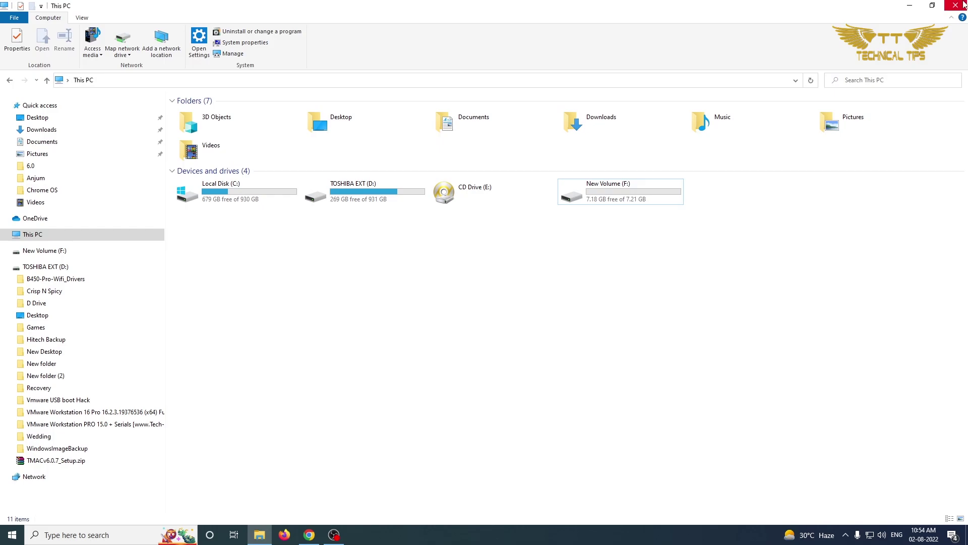
pyautogui.click(964, 5)
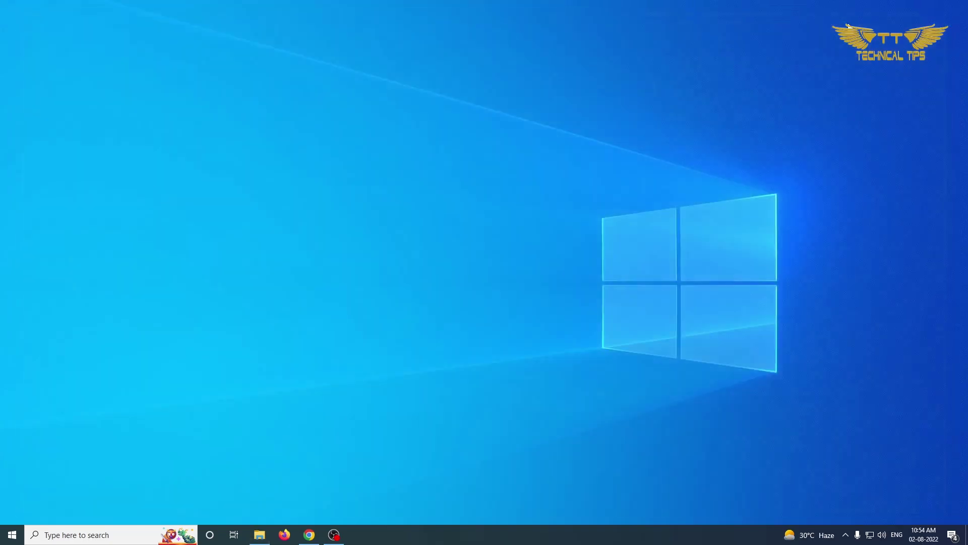